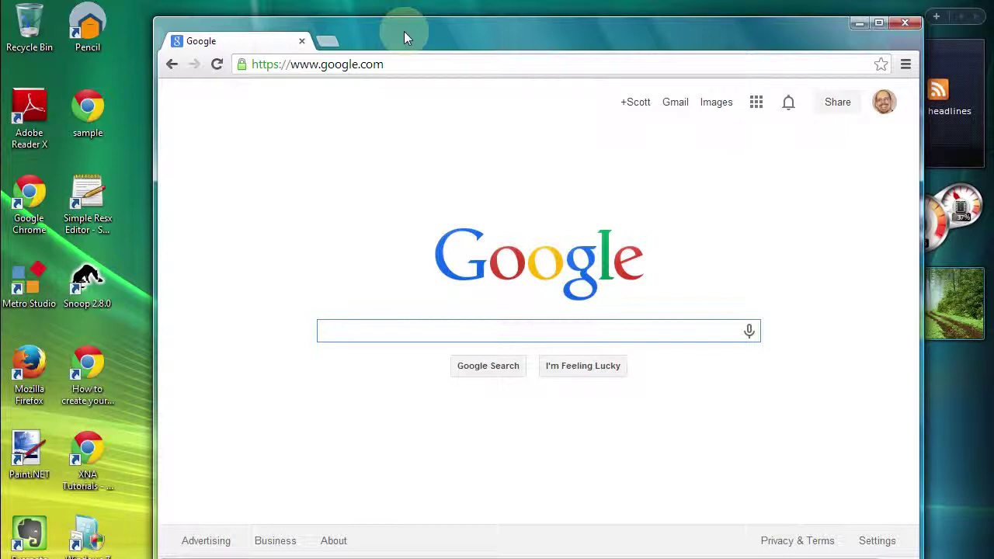
Search Google for 'windows 7 upgrade advisor'
left_click_drag(404, 33, 404, 20)
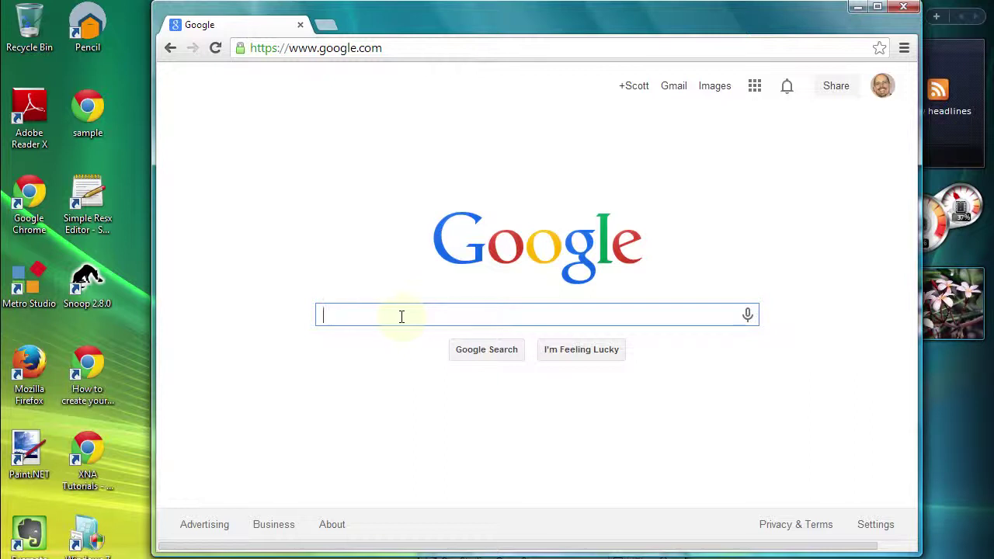
type("win")
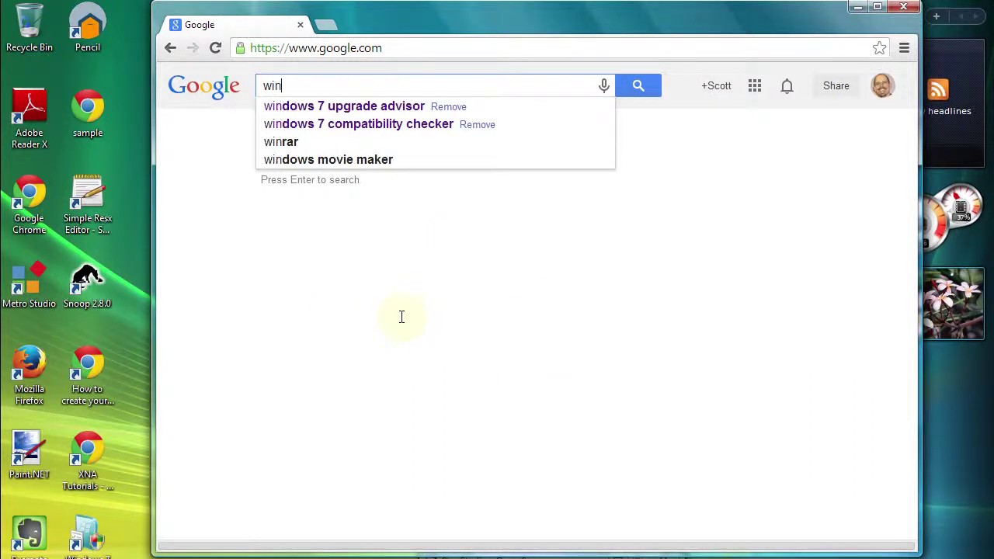
type("dows")
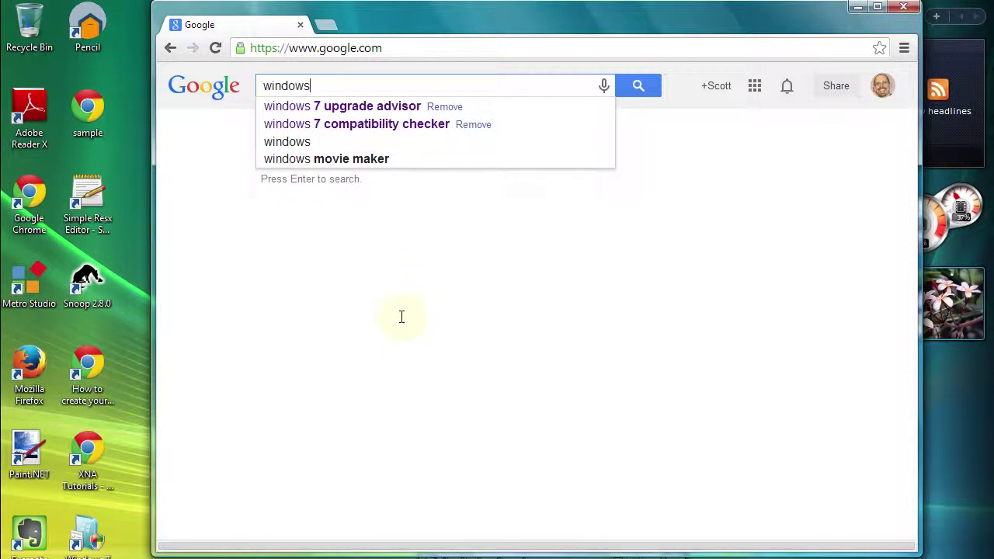
type(" 7 ")
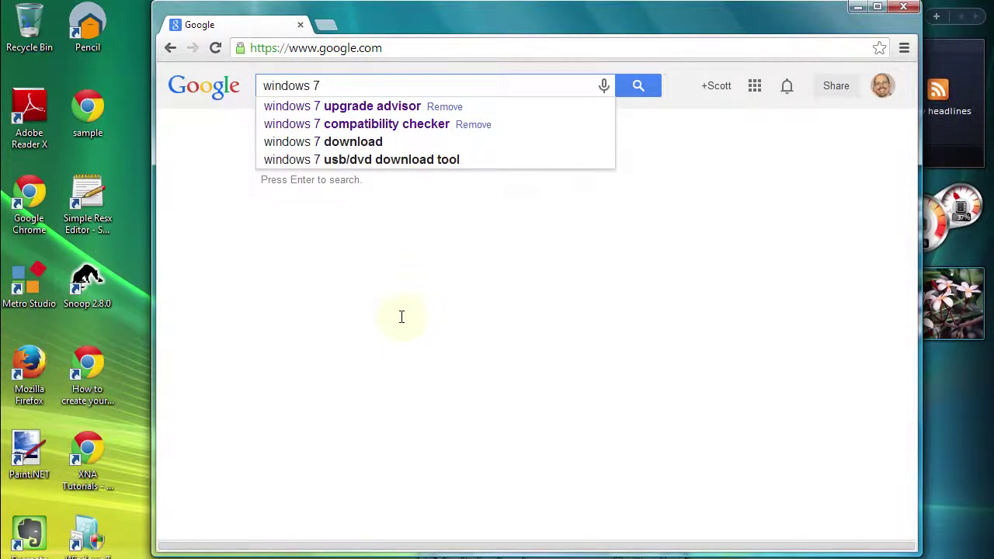
type("upg")
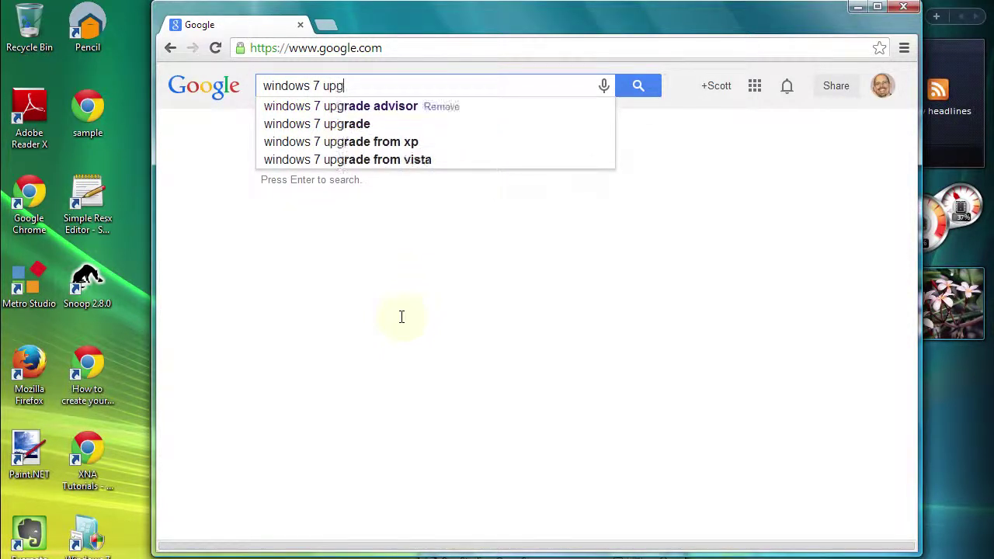
type("rade")
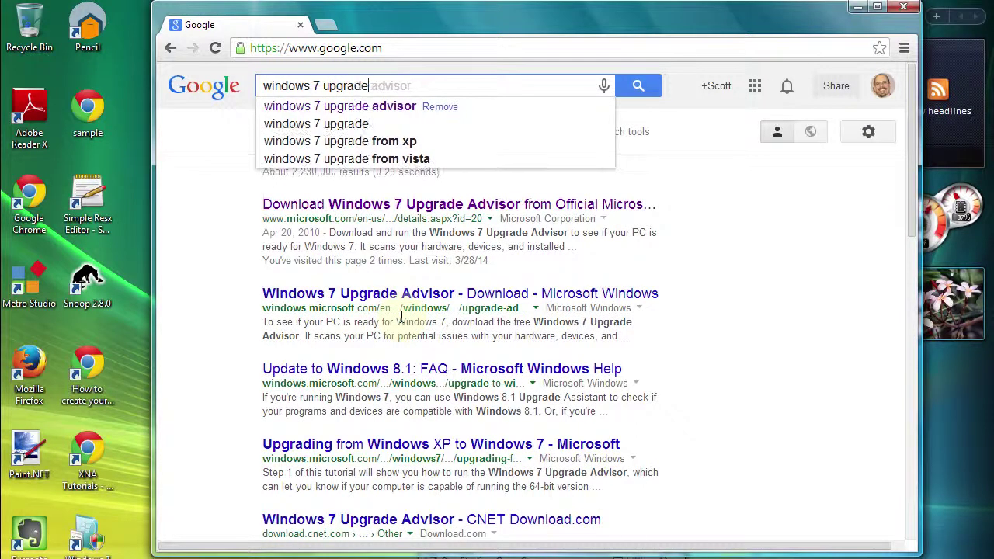
type(" adv")
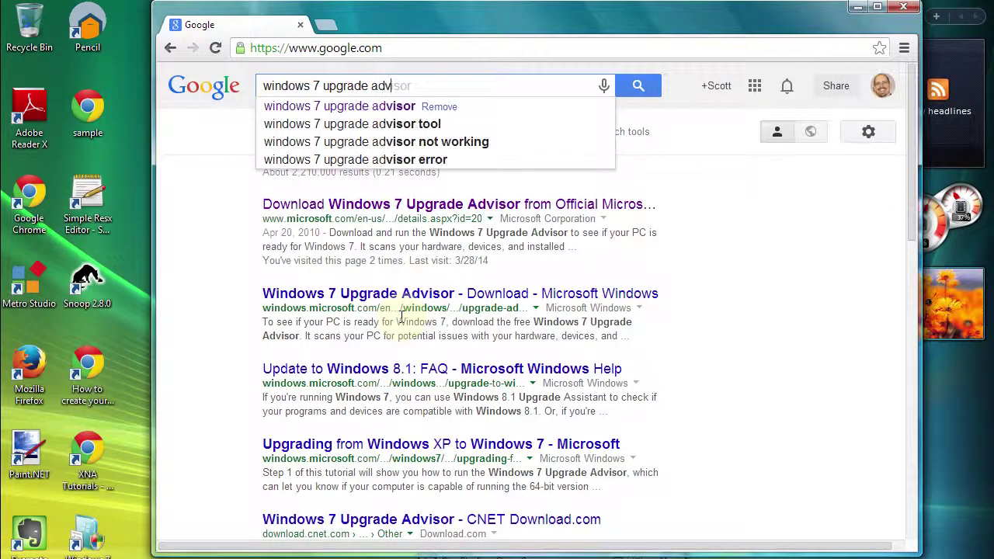
type("iso")
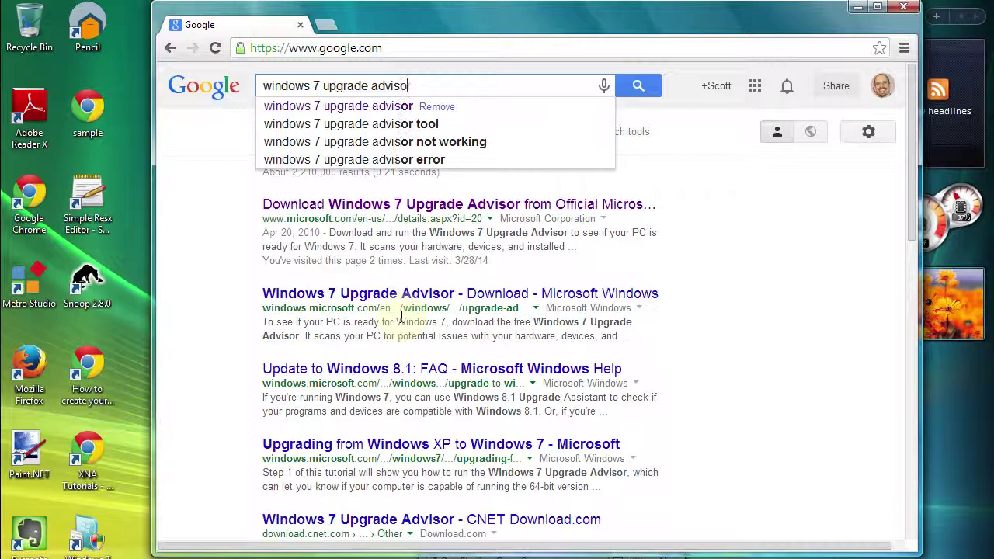
type("r")
key("Return")
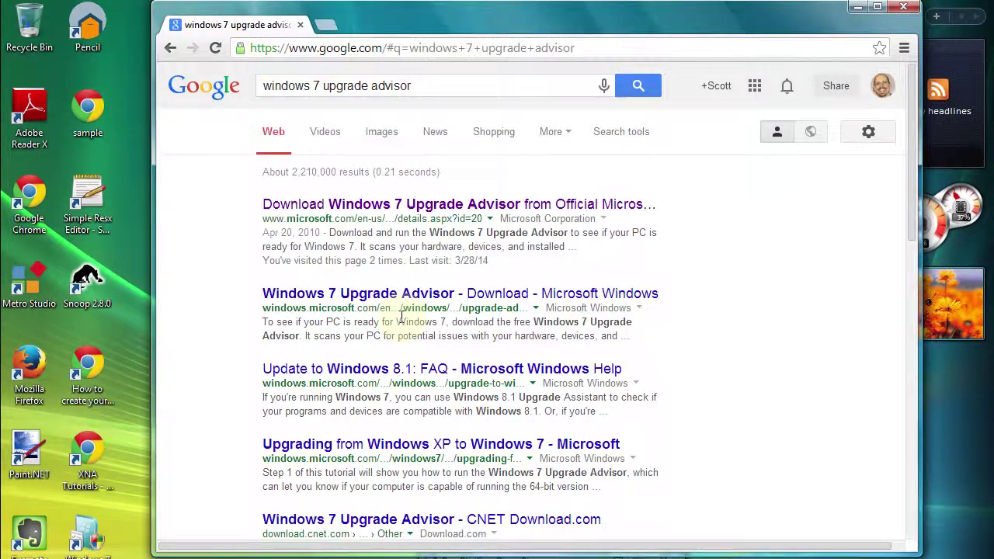
Open Microsoft's Windows 7 Upgrade Advisor download page and start its download
left_click(441, 210)
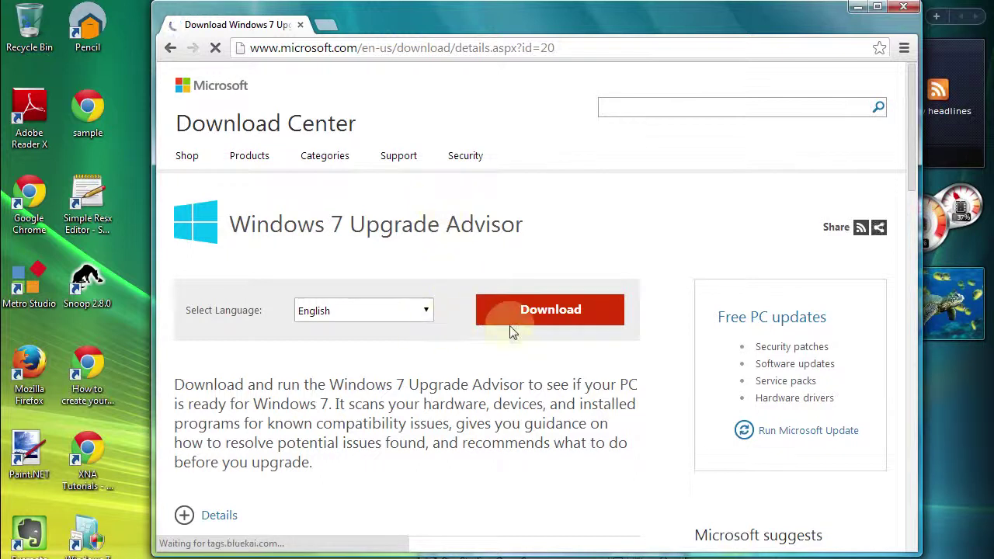
left_click(564, 318)
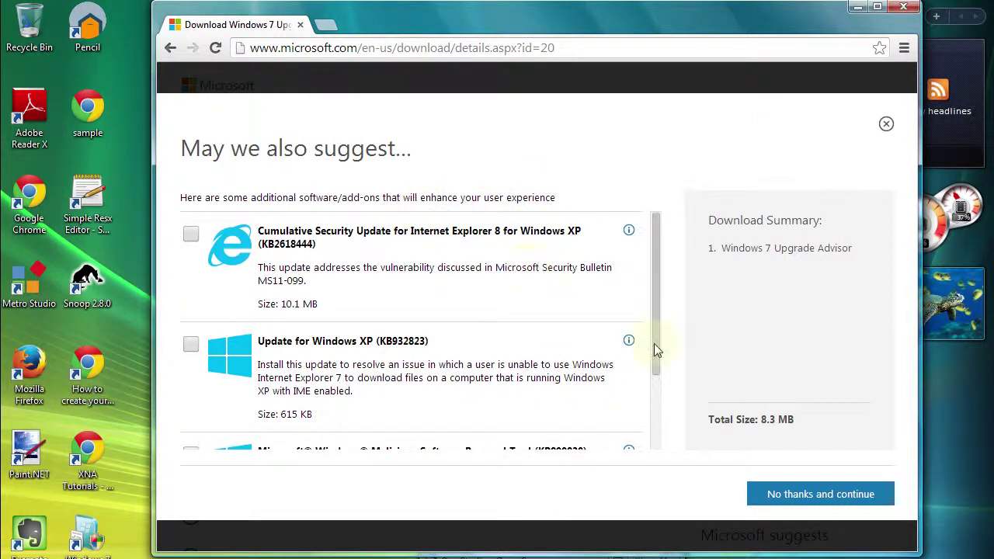
Decline the suggested add-ons with 'No thanks and continue' so the Windows7UpgradeAdvisor .exe downloads
left_click(808, 497)
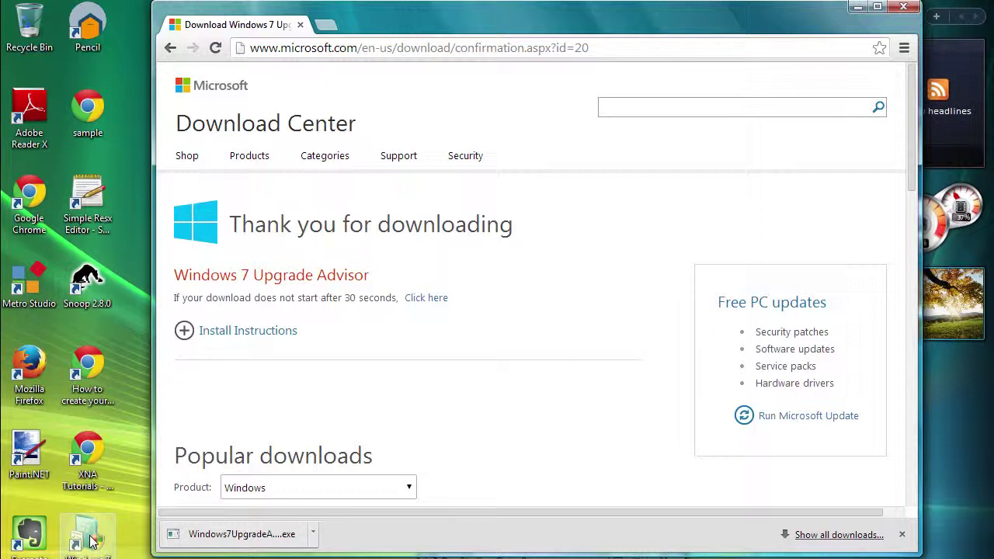
Launch Windows 7 Upgrade Advisor from its desktop shortcut
left_click(92, 542)
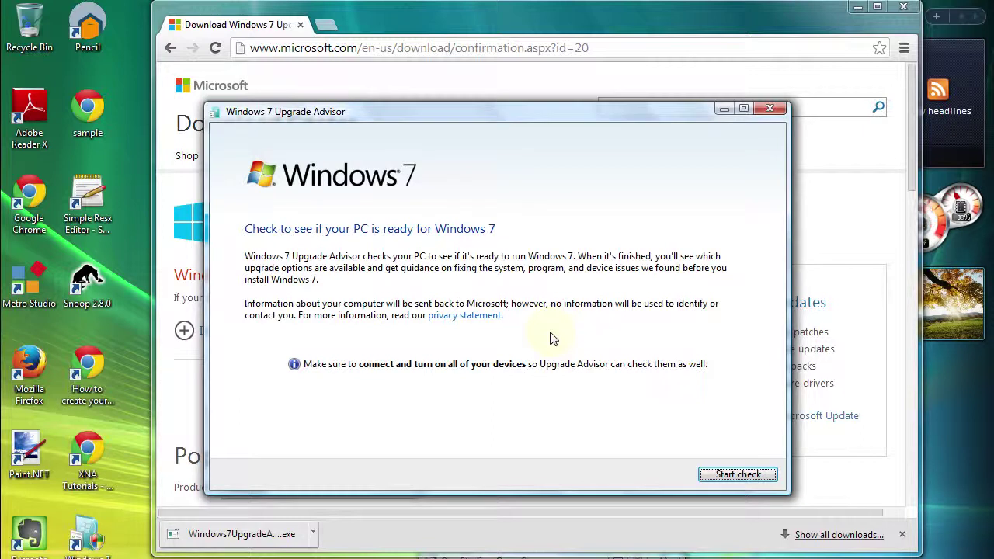
Run the compatibility check, which reports 1 issue and 4 passed system requirements
left_click(727, 480)
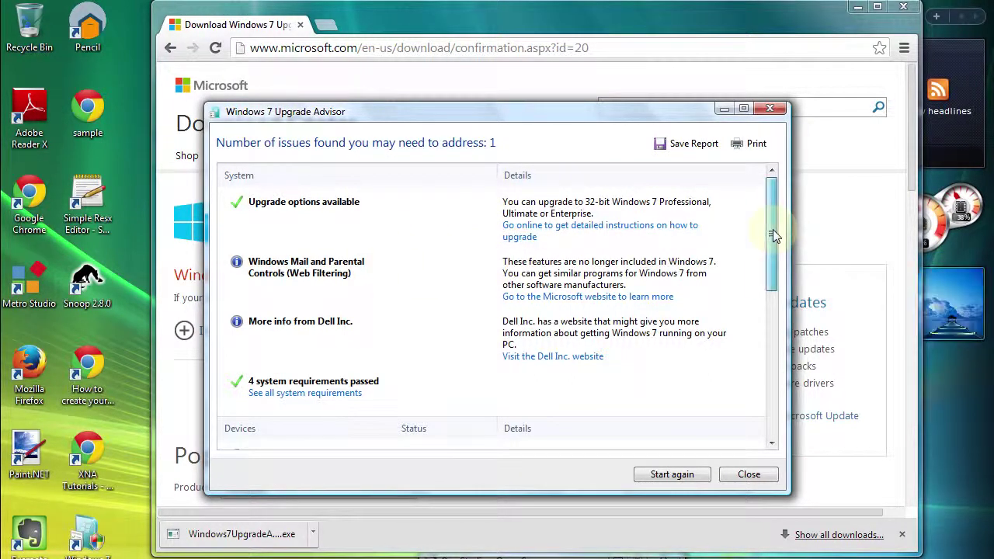
left_click_drag(773, 231, 773, 197)
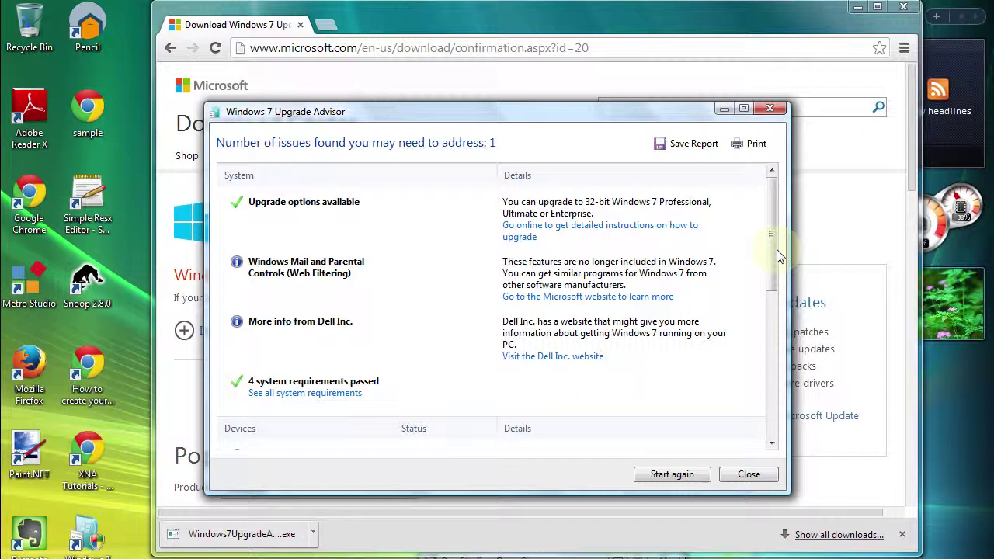
left_click_drag(776, 249, 777, 349)
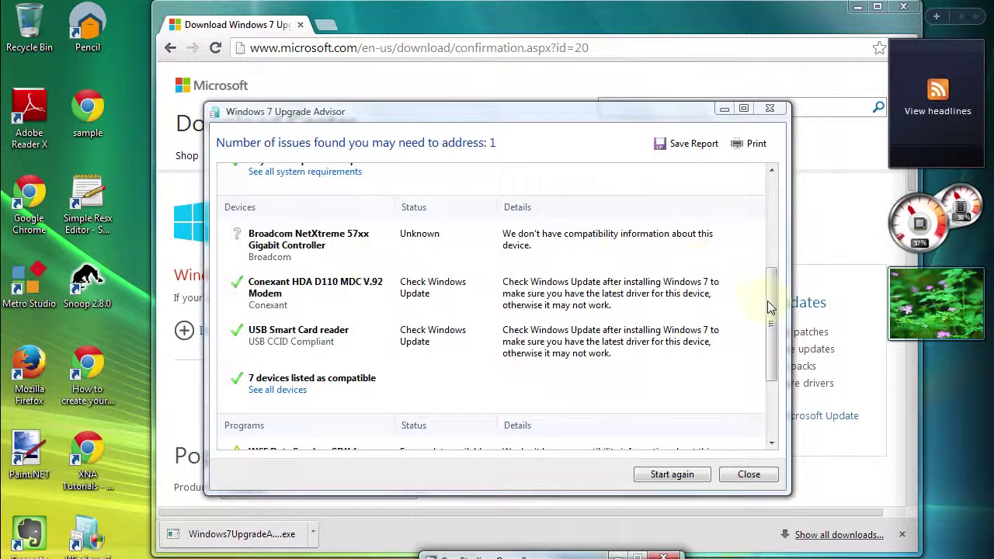
left_click_drag(770, 308, 770, 307)
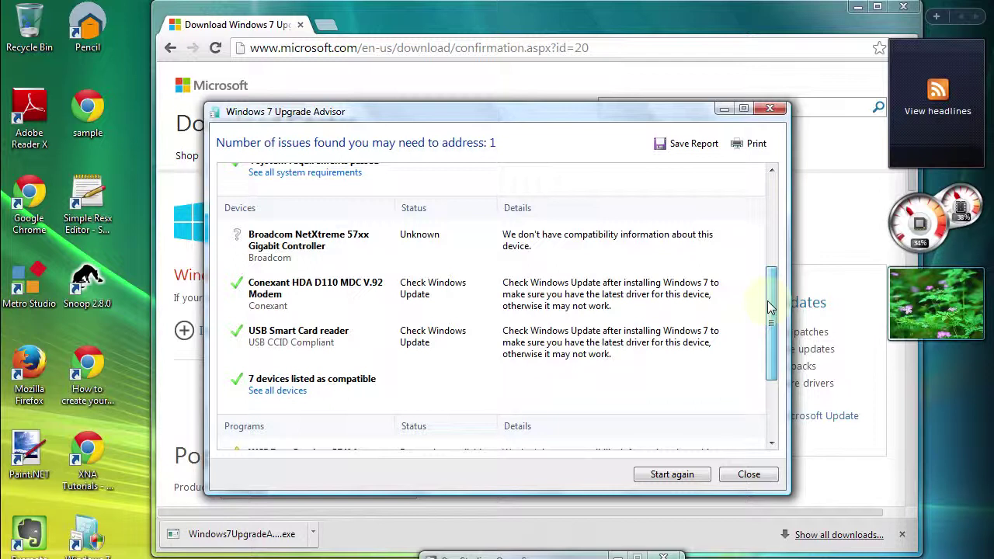
left_click_drag(770, 308, 775, 373)
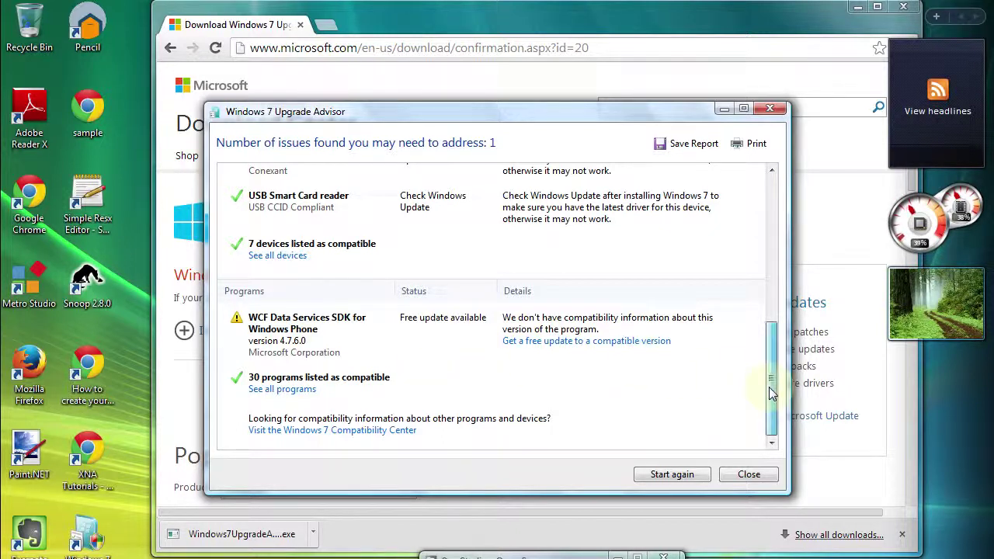
left_click_drag(770, 393, 781, 243)
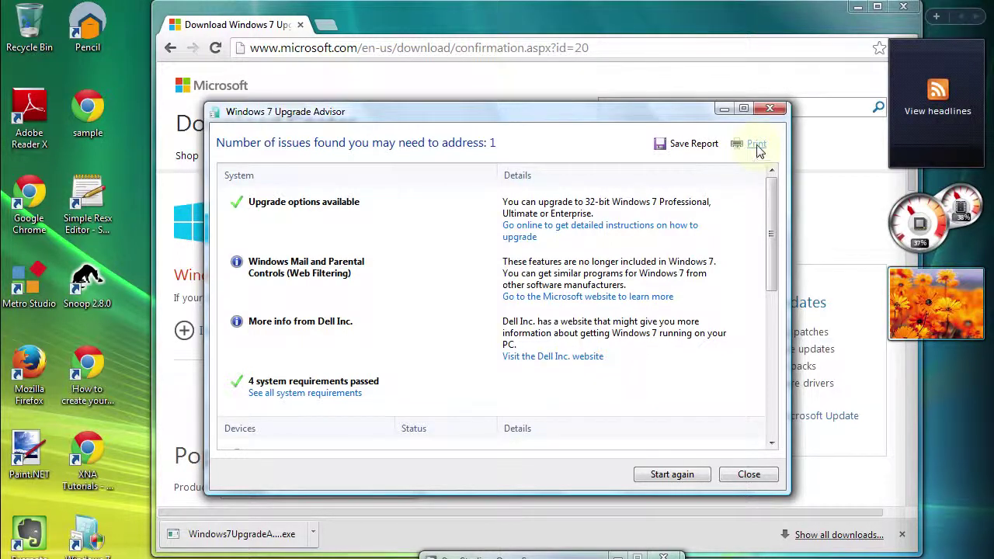
Save the compatibility report to the Desktop as the web archive 'results.mht'
left_click(705, 148)
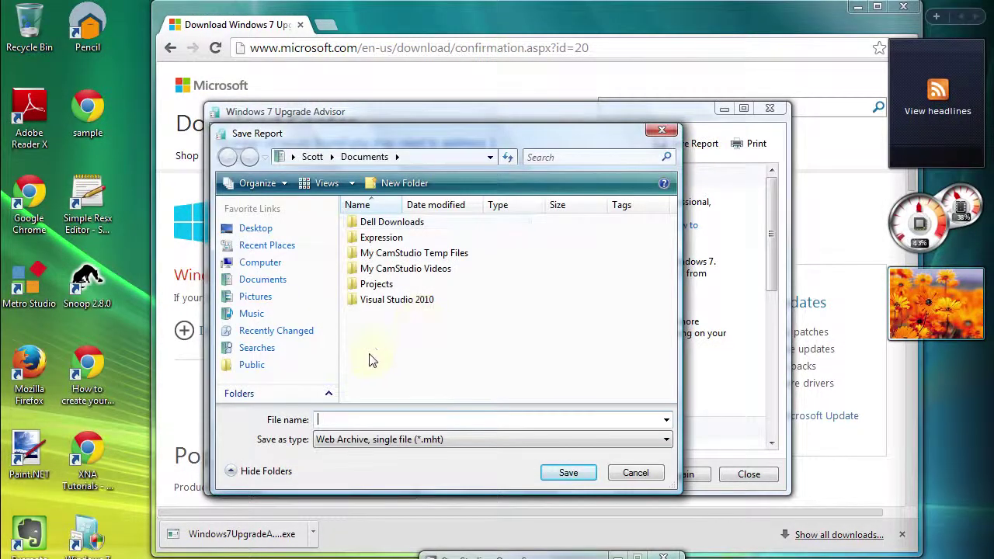
left_click(254, 230)
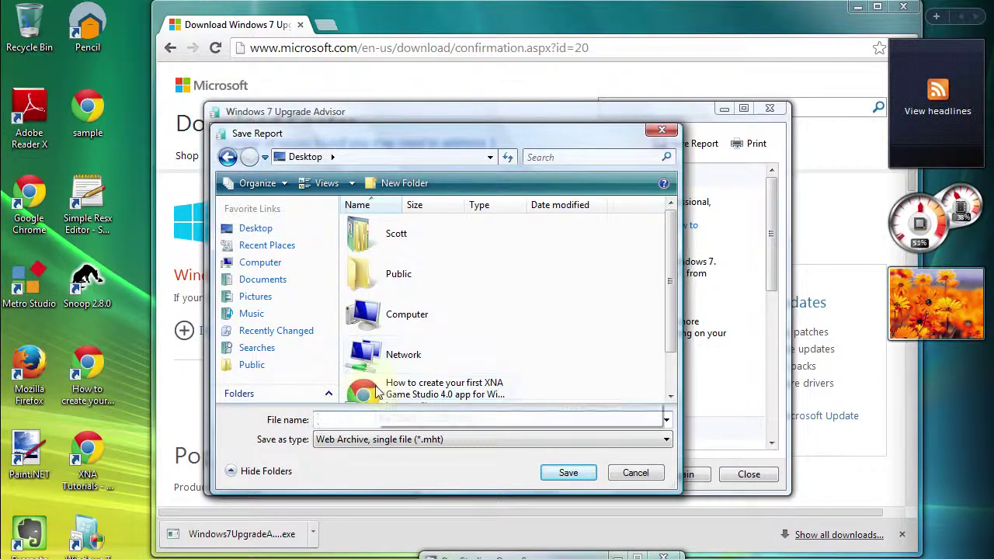
type("results")
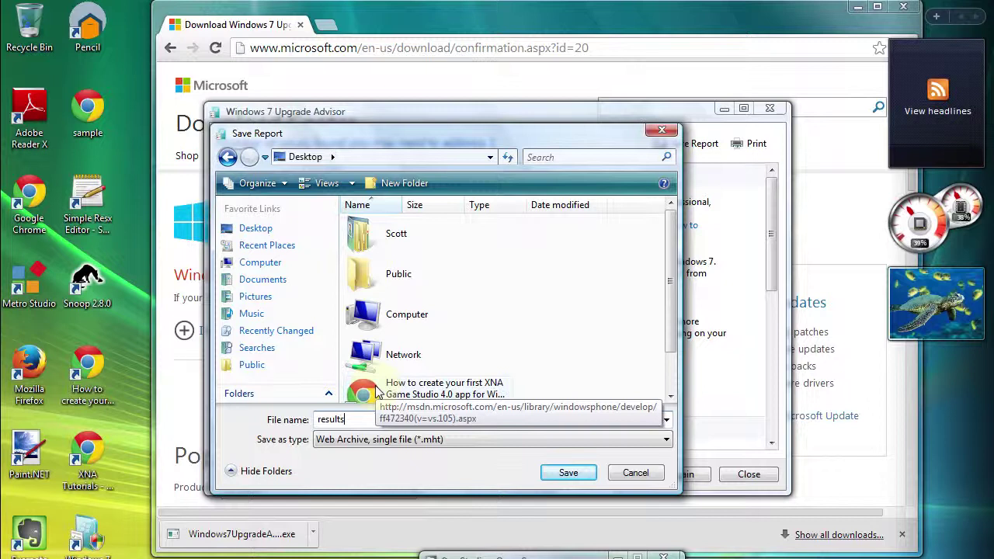
left_click(571, 483)
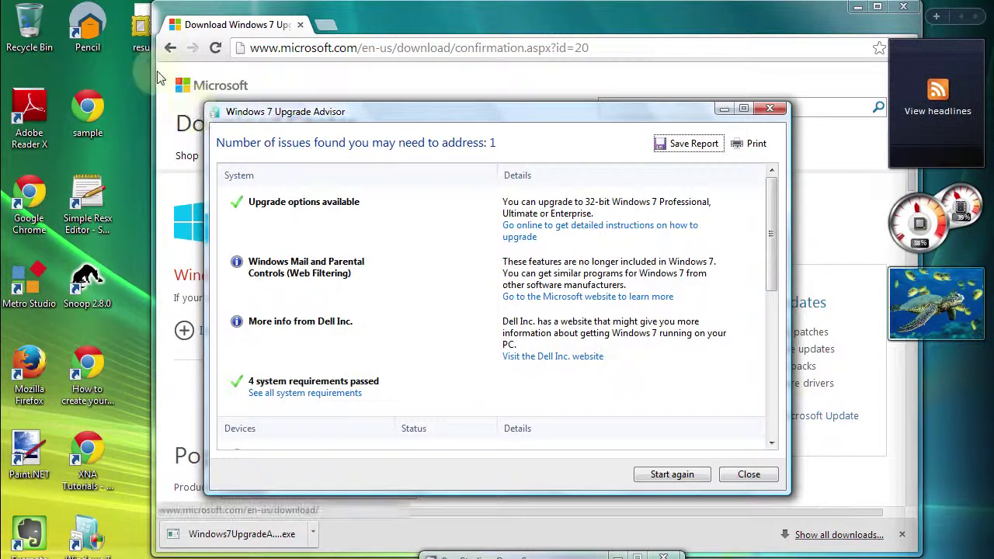
Close the Upgrade Advisor and open results.mht from the desktop
left_click(747, 483)
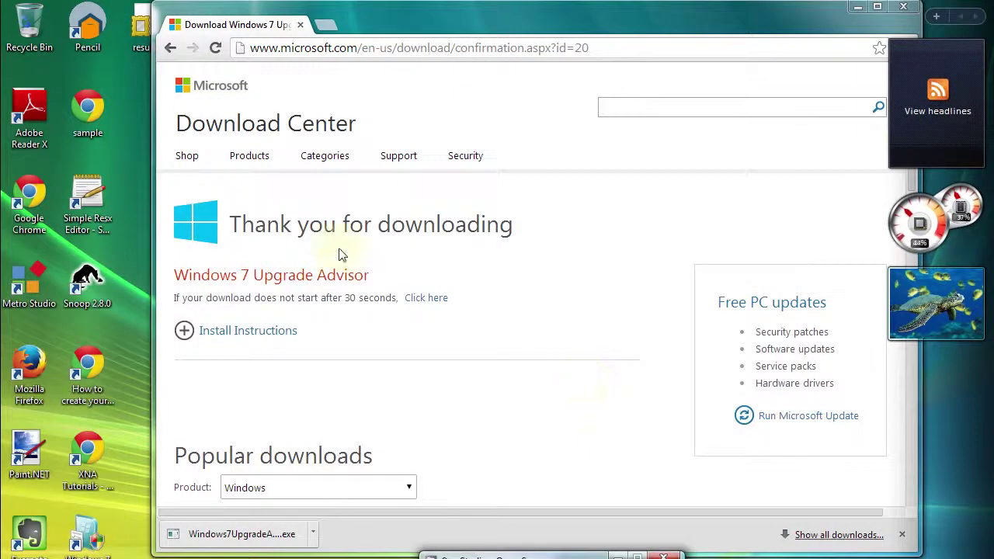
double_click(133, 35)
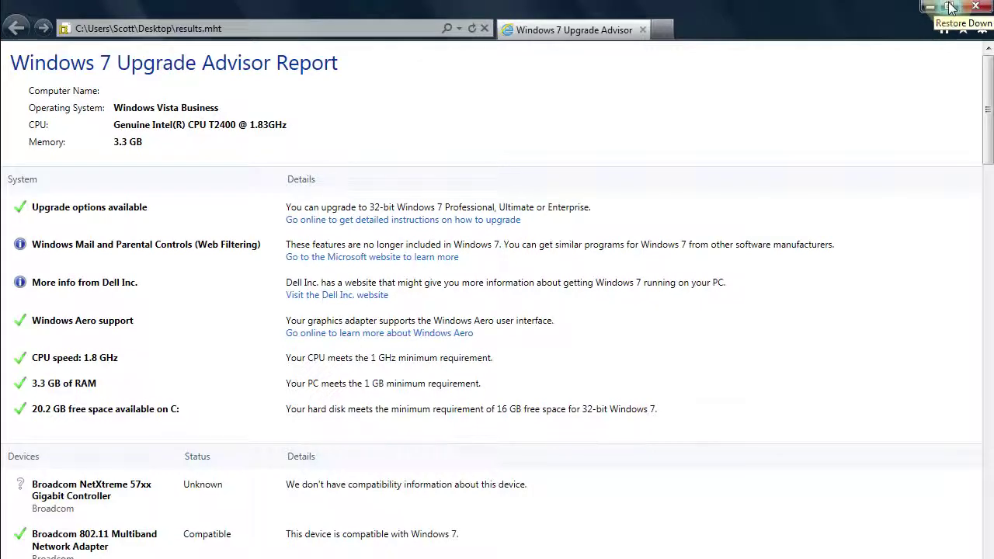
Restore the Internet Explorer window, dismiss the default-browser prompt, and scroll through the report and back up
left_click(950, 8)
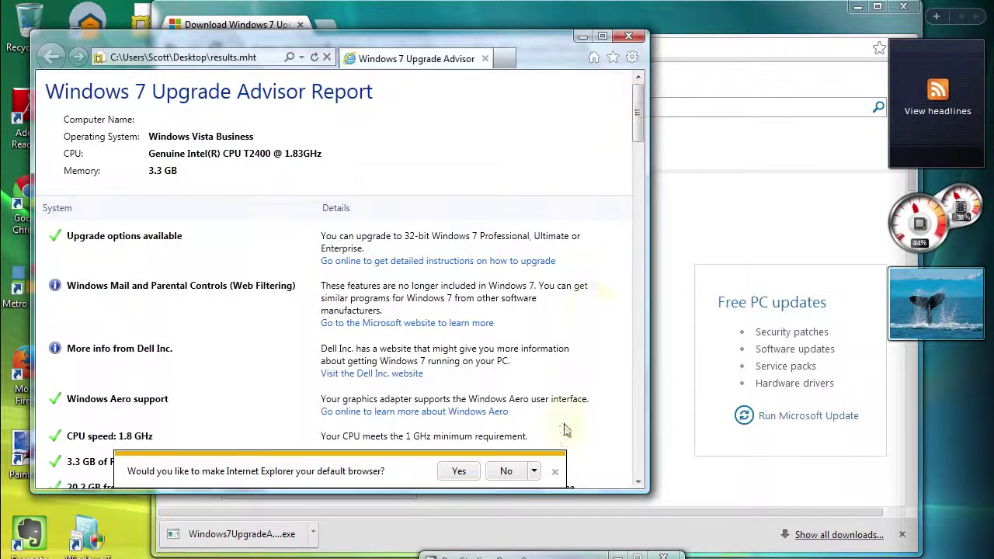
left_click(555, 472)
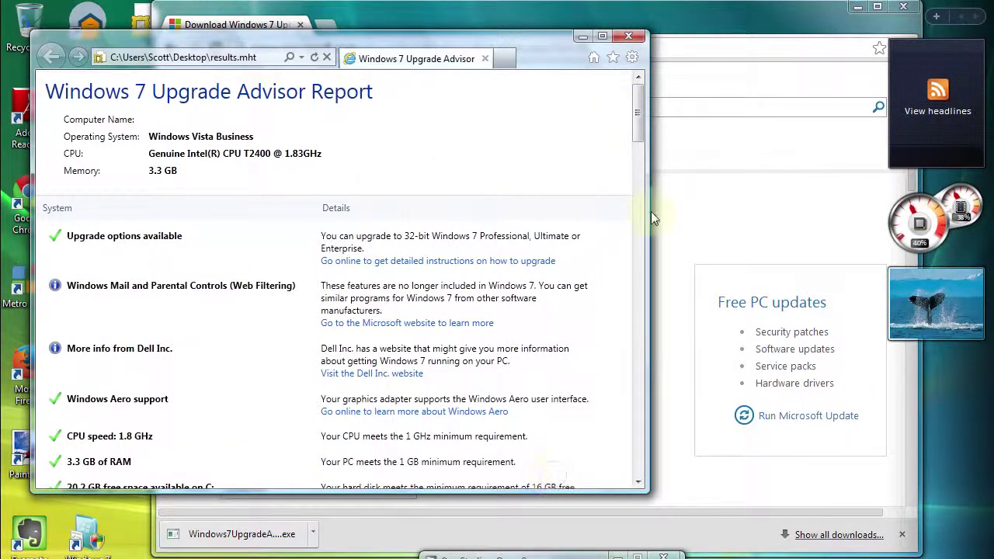
left_click_drag(637, 117, 648, 471)
left_click_drag(648, 437, 629, 73)
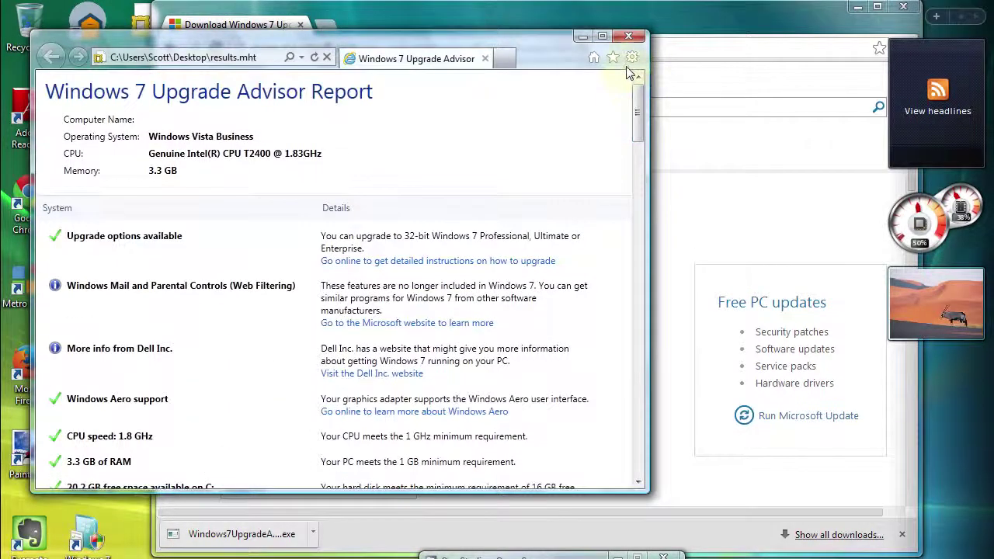